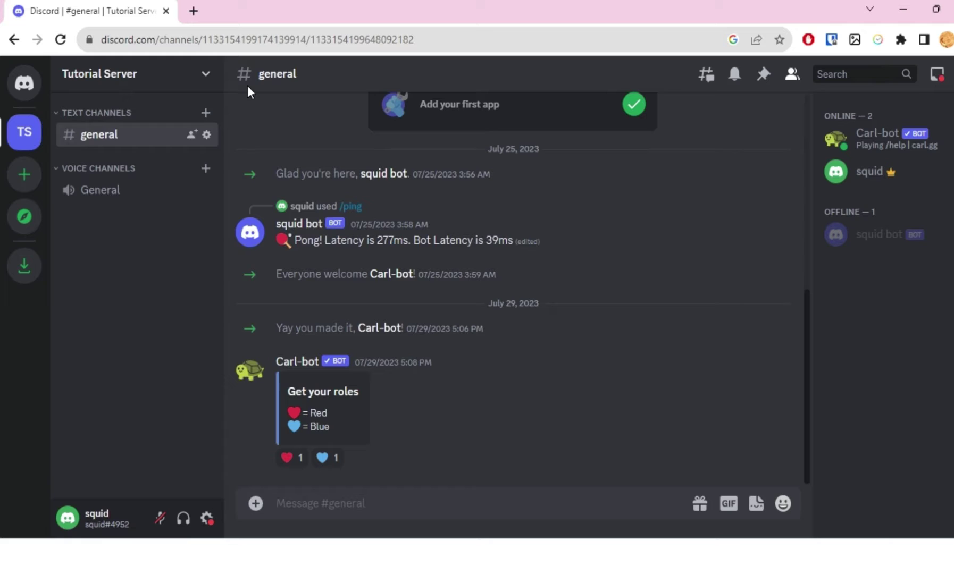
Open Tutorial Server's settings and start the Community Server setup from Enable Community
click(206, 78)
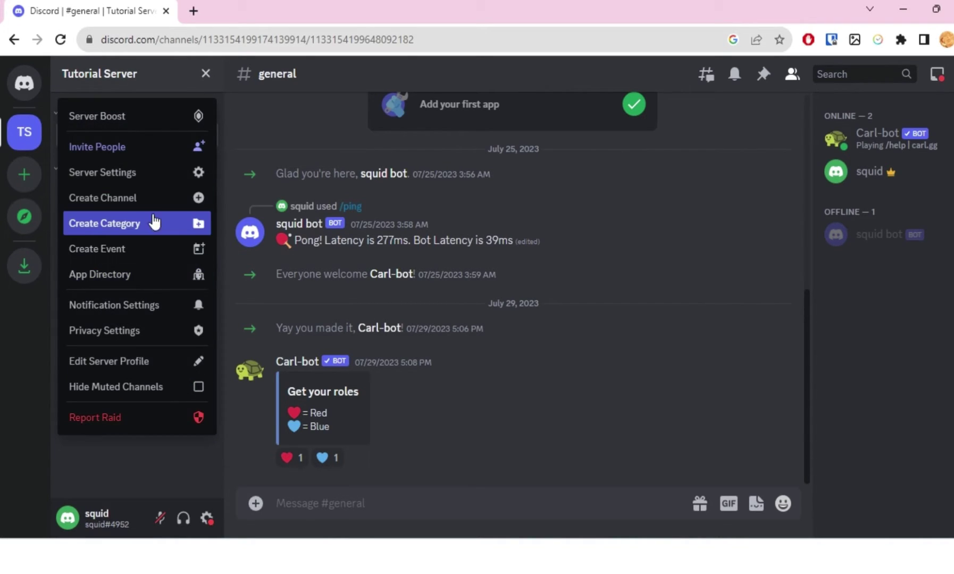
click(177, 181)
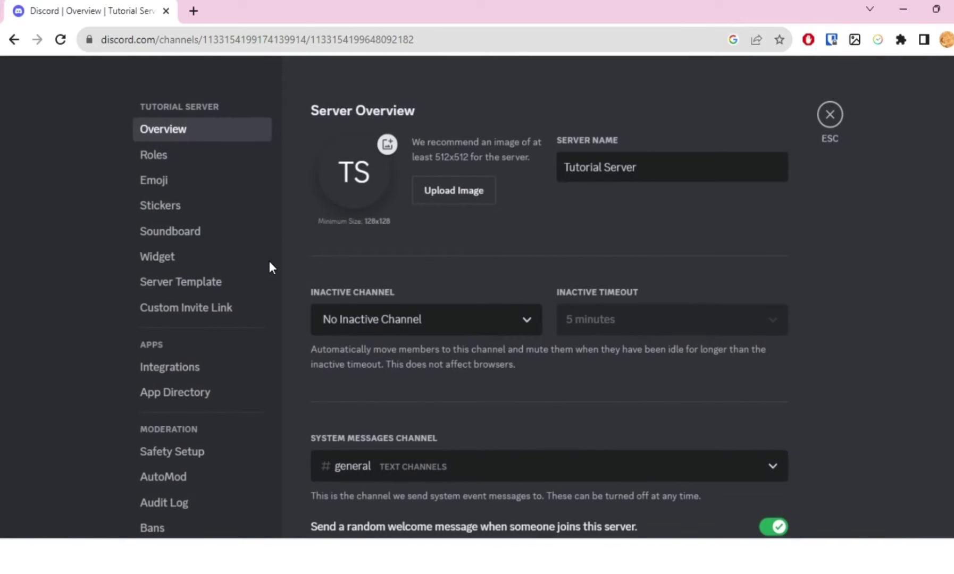
scroll(234, 257, down, 5)
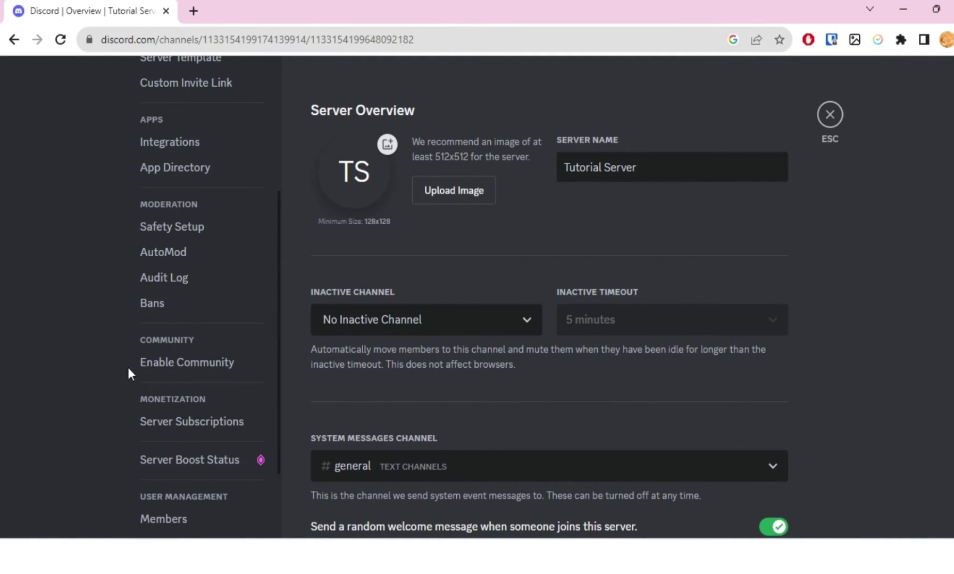
click(161, 366)
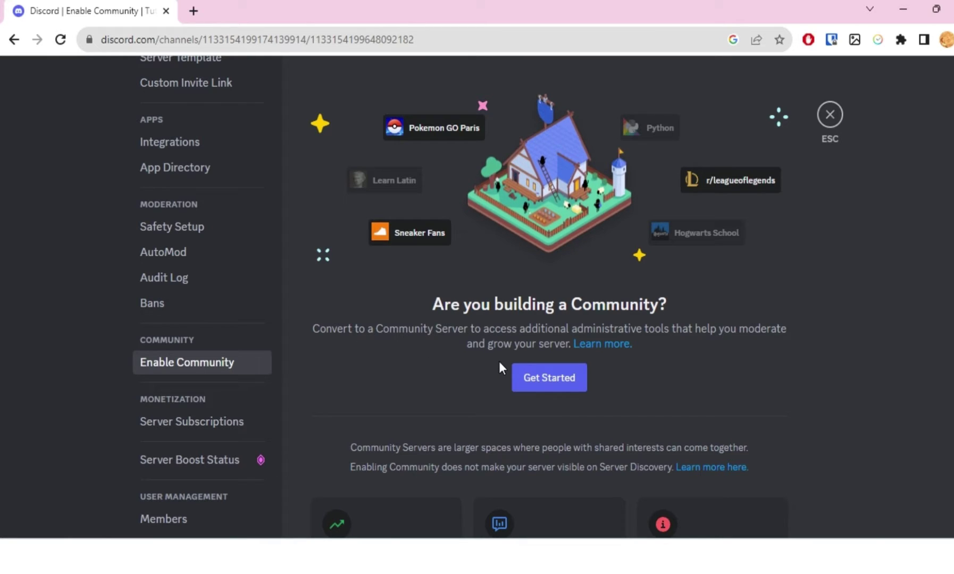
click(566, 380)
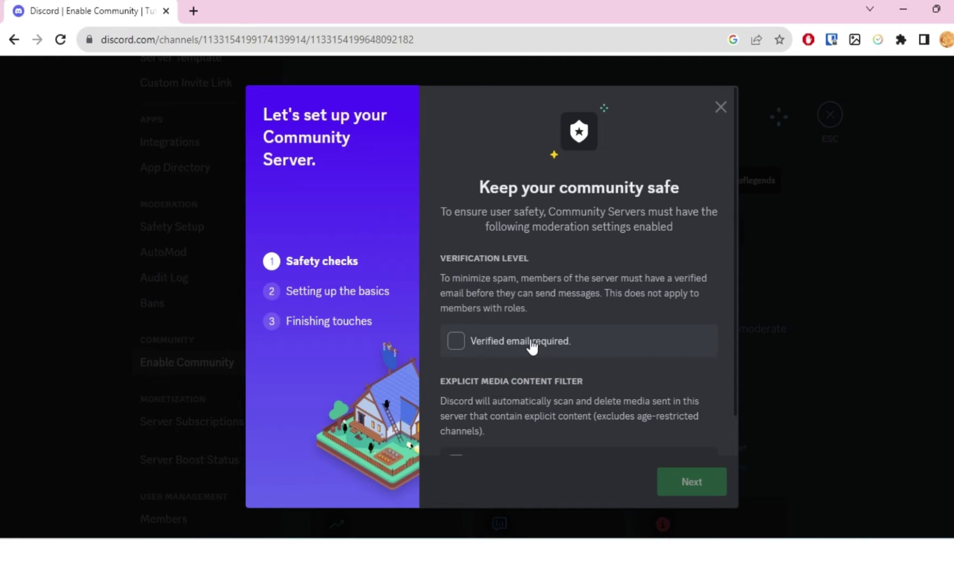
Enable the verified email requirement and media scanning for all members, and continue past the safety checks
scroll(540, 315, down, 2)
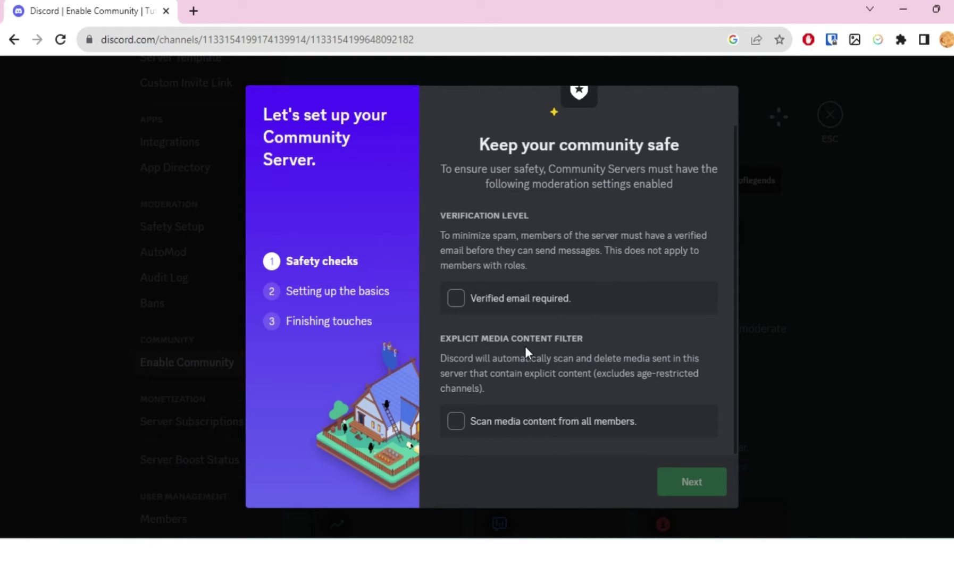
click(522, 308)
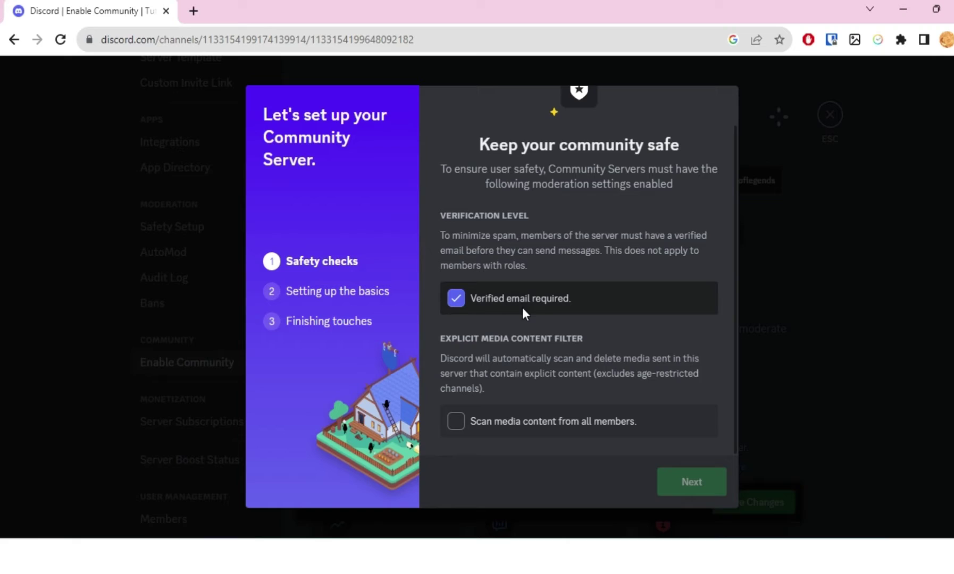
scroll(495, 349, up, 2)
scroll(495, 349, down, 2)
click(456, 423)
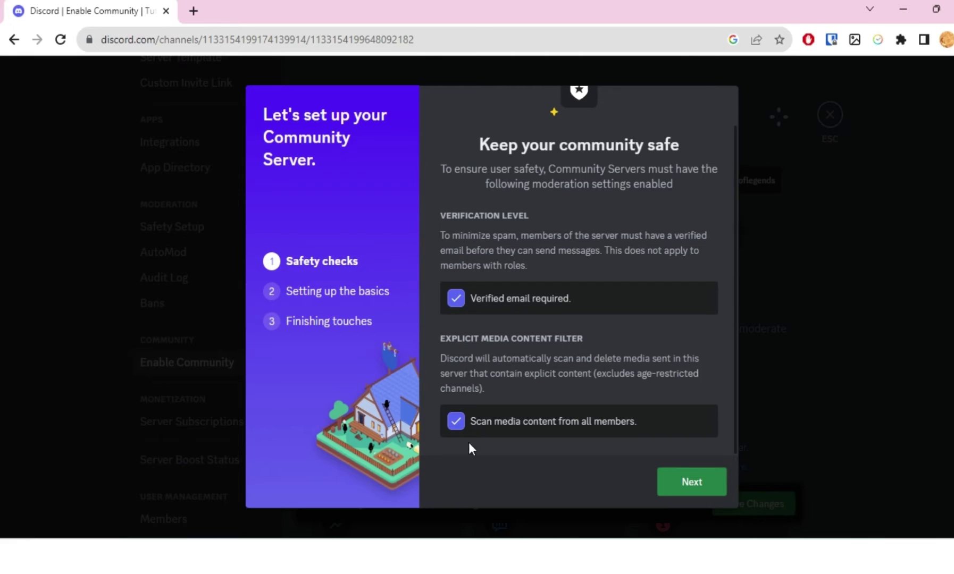
click(689, 483)
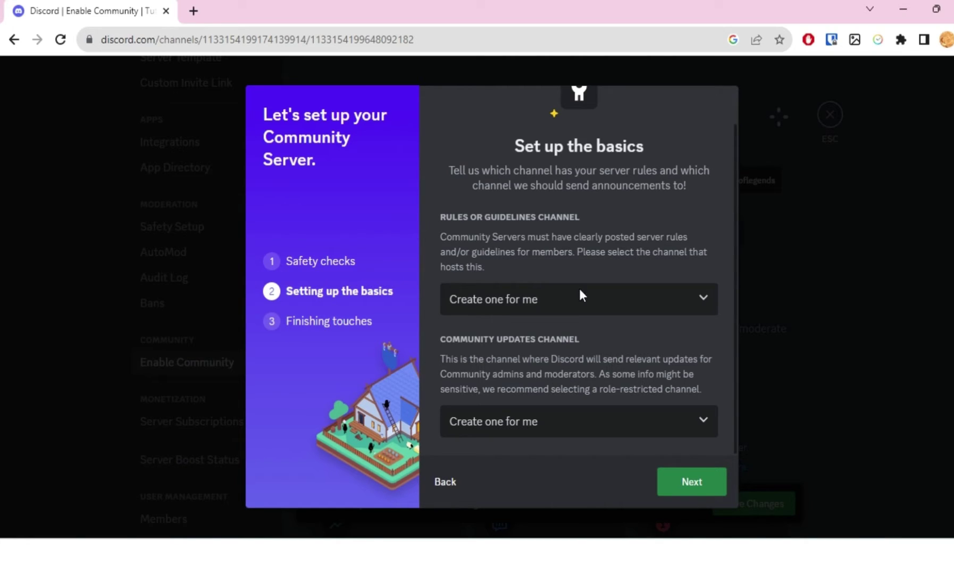
Keep "Create one for me" for both the rules and community updates channels, and continue to the finishing touches
click(572, 308)
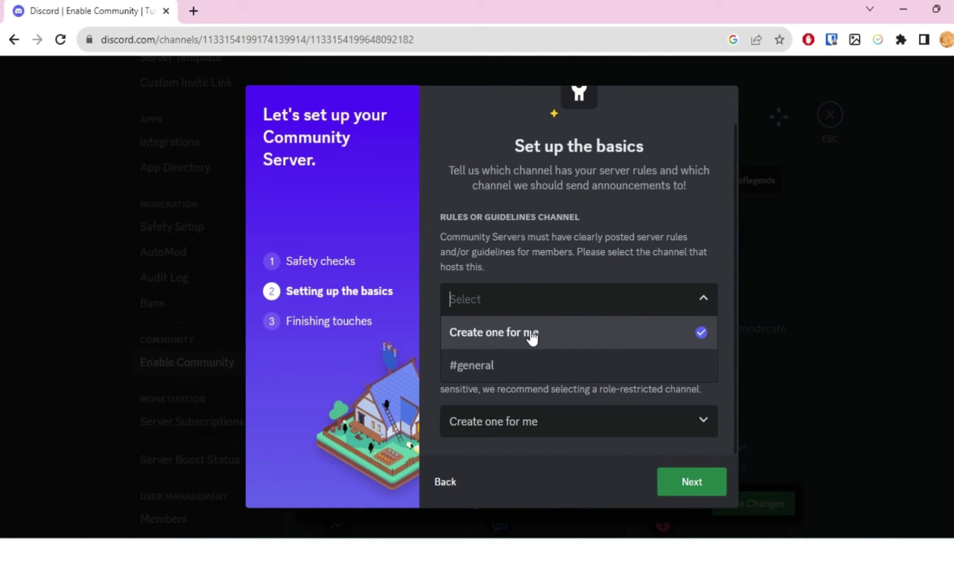
scroll(532, 341, up, 1)
click(536, 441)
scroll(531, 410, down, 1)
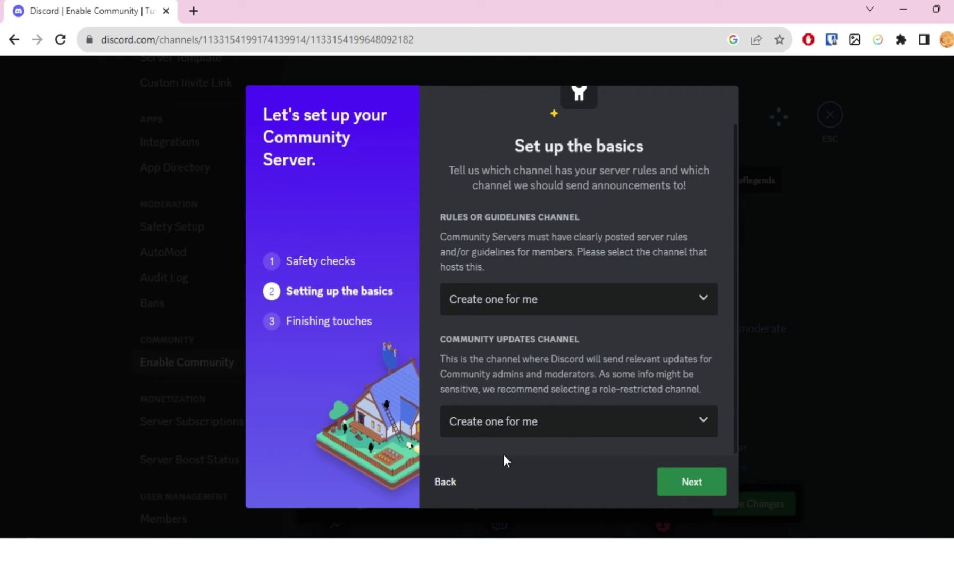
click(493, 430)
click(495, 362)
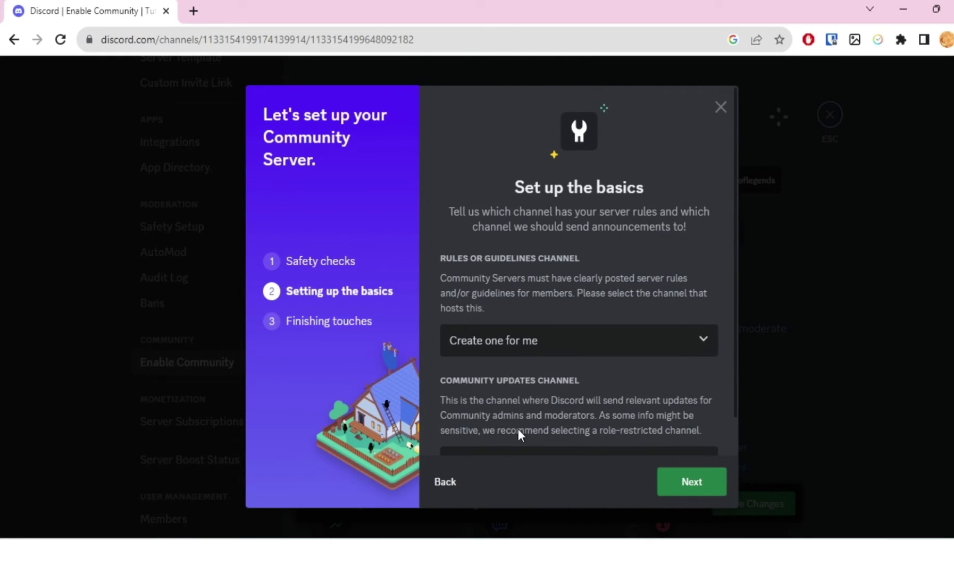
click(678, 484)
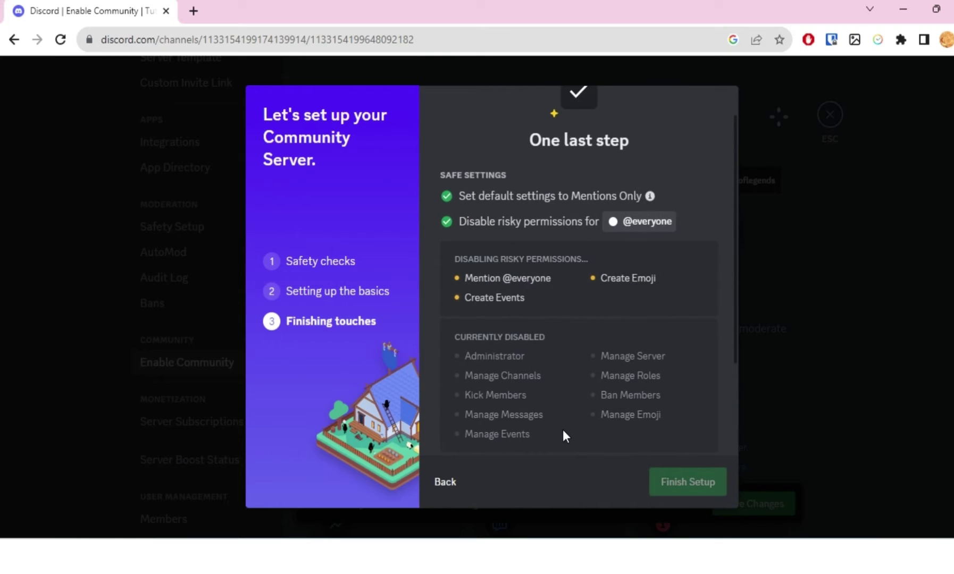
Agree to the Community Server Guidelines, finish the setup and leave the server settings
scroll(565, 340, down, 3)
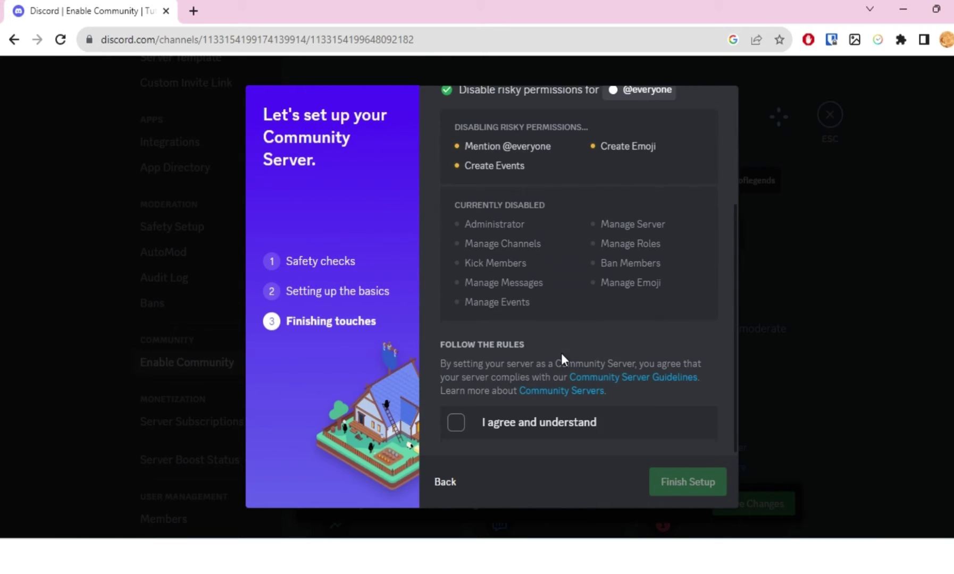
click(462, 421)
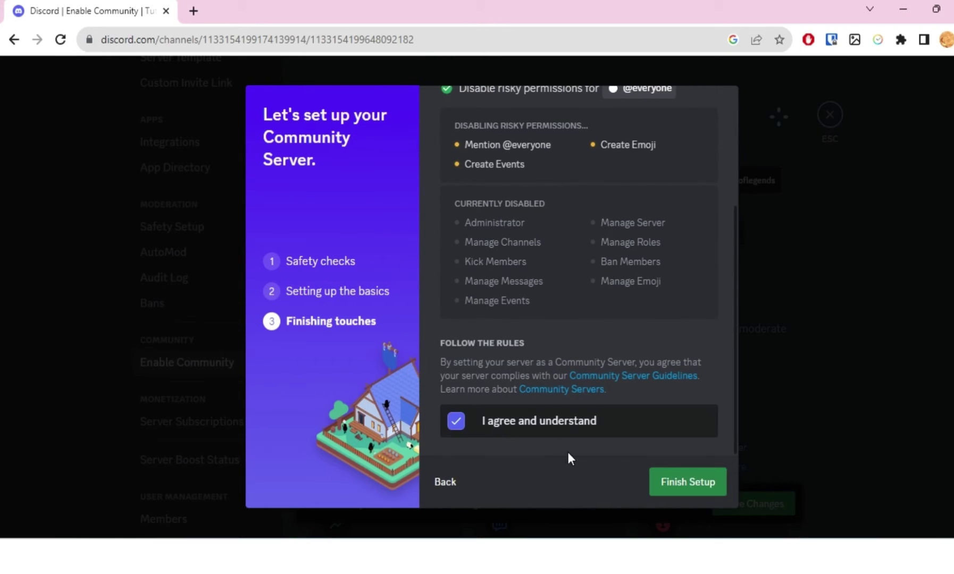
click(698, 494)
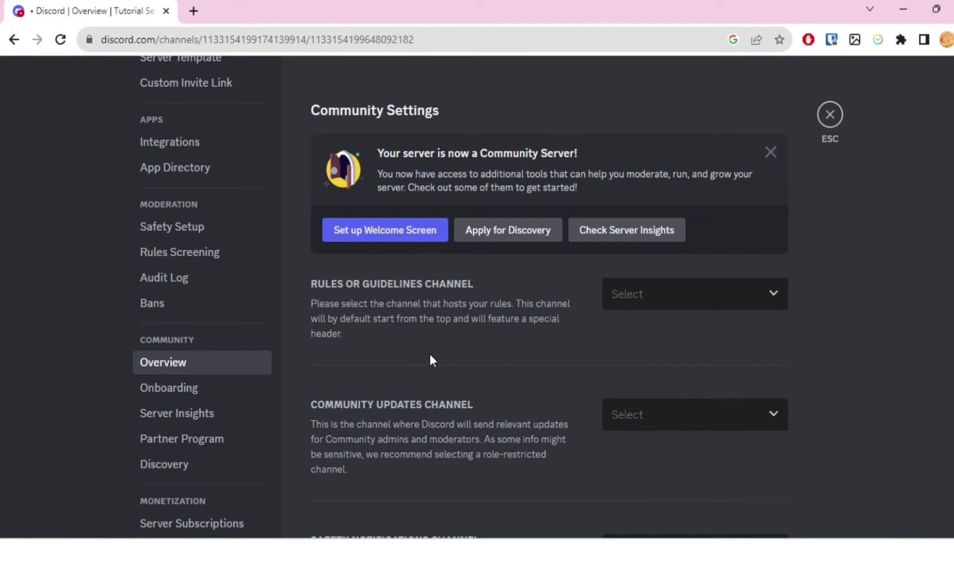
scroll(455, 333, down, 5)
scroll(532, 383, up, 5)
key(Escape)
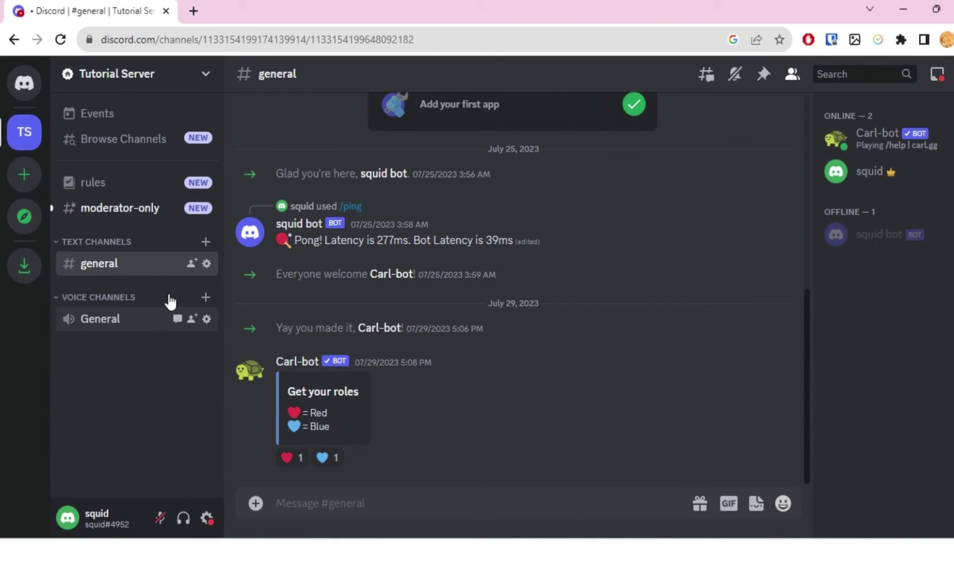
Examine the server's channel browser and the new moderator-only and rules channels
click(119, 138)
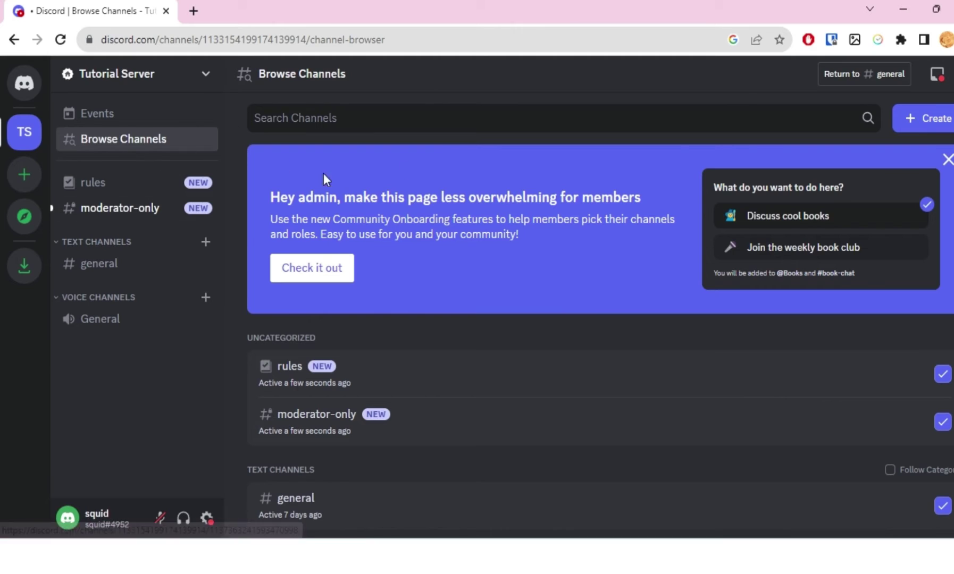
click(94, 216)
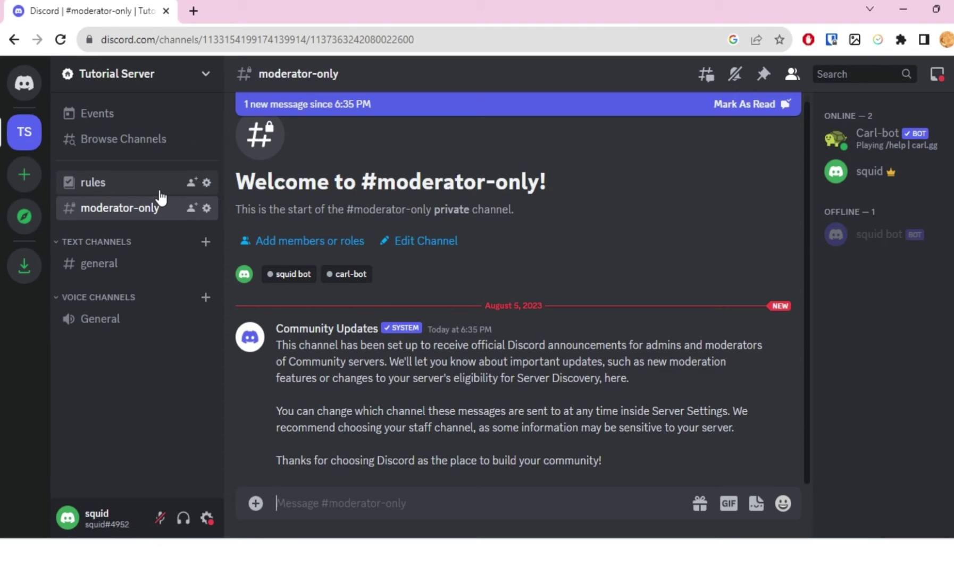
click(123, 184)
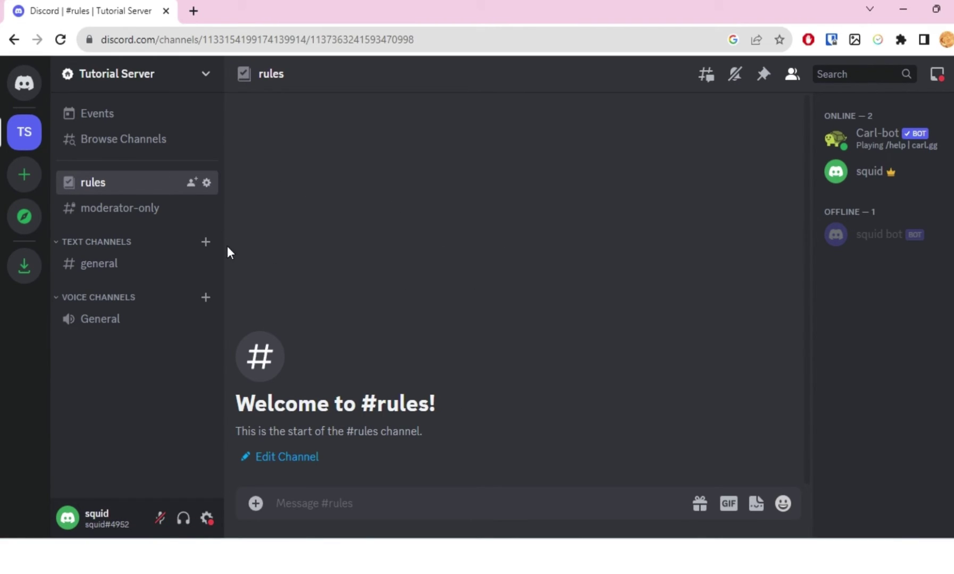
click(134, 141)
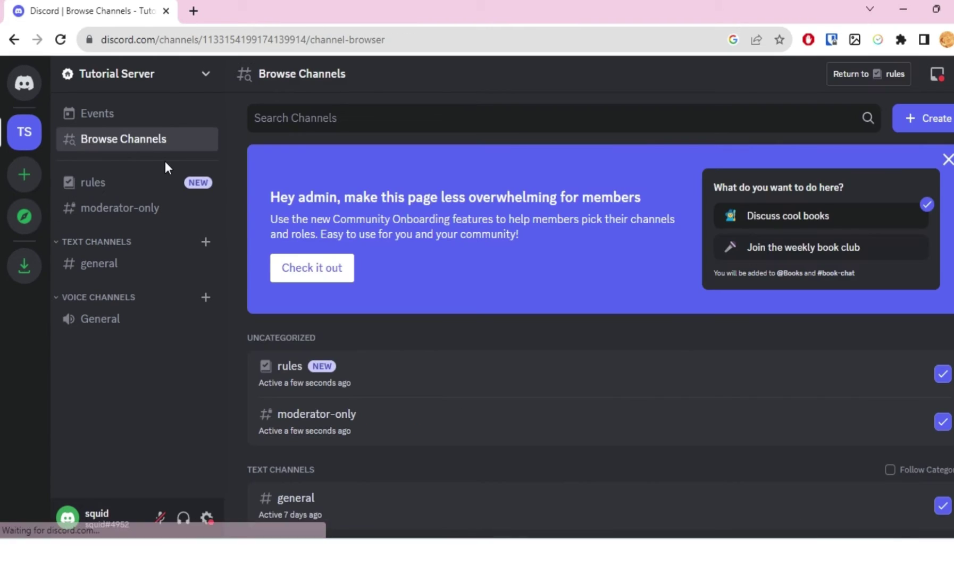
click(167, 114)
click(220, 148)
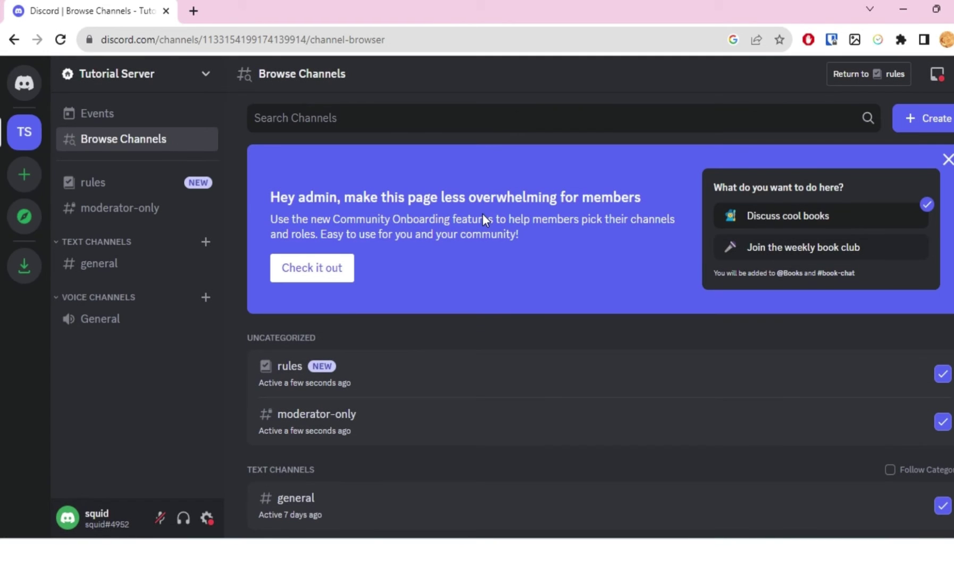
scroll(532, 245, down, 3)
scroll(315, 227, up, 3)
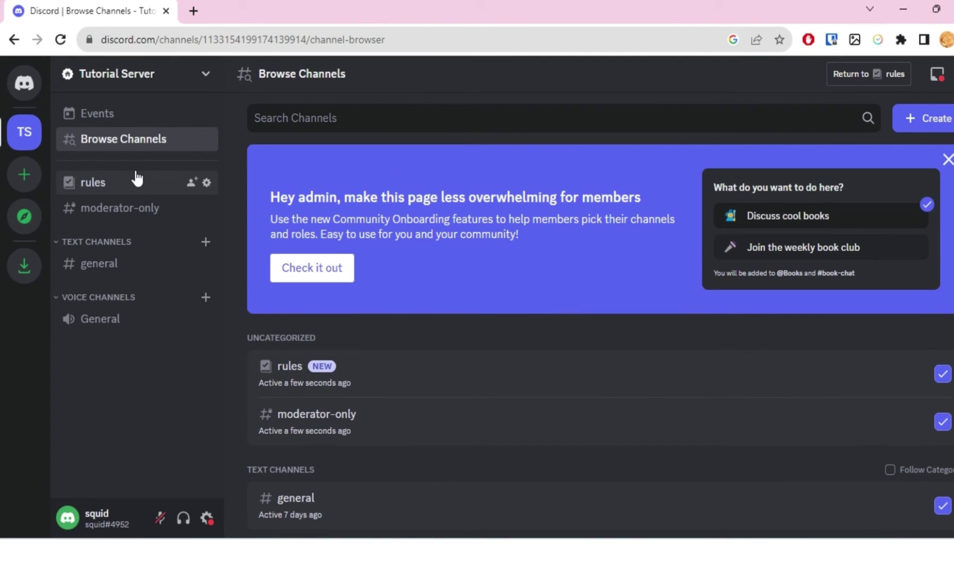
Reopen Tutorial Server's settings and show the Community overview page
click(194, 81)
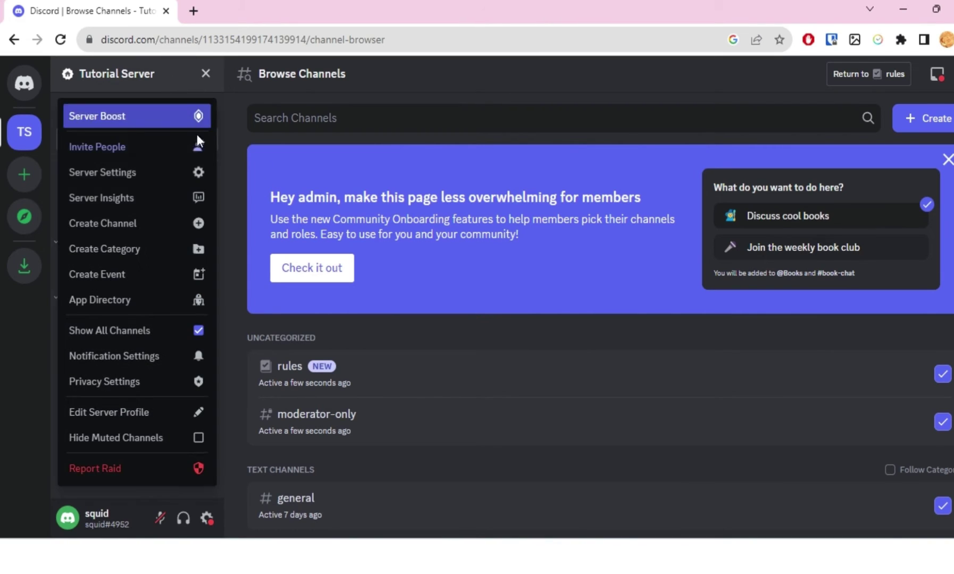
click(156, 178)
scroll(250, 319, down, 5)
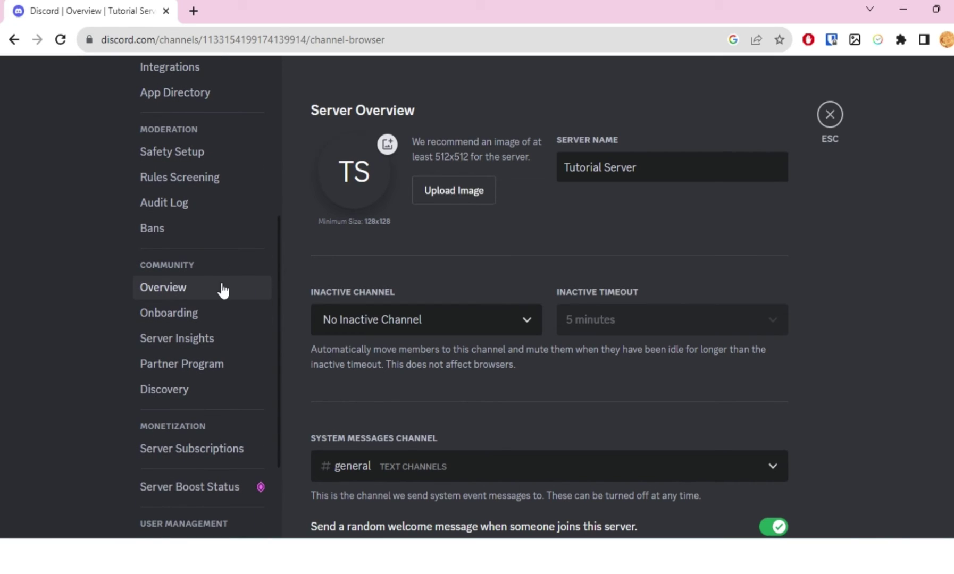
click(258, 281)
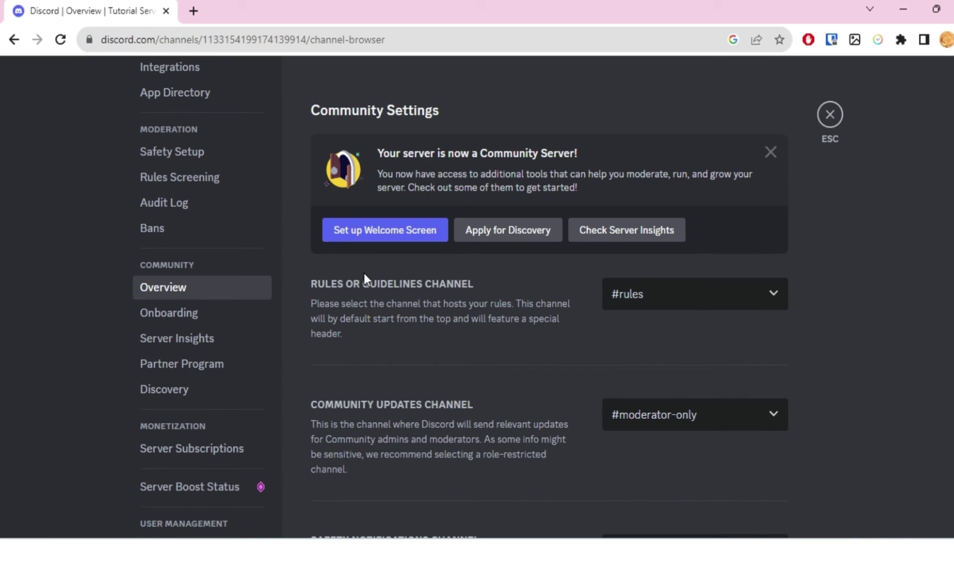
Follow the Set up Welcome Screen option and examine the default notification, display and banner settings
click(392, 242)
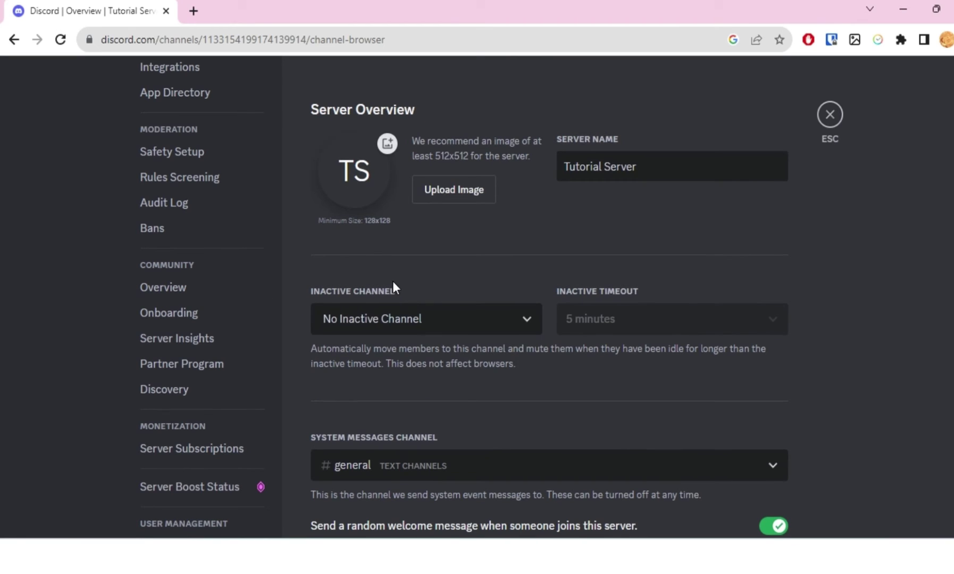
scroll(408, 289, down, 2)
scroll(408, 290, up, 2)
scroll(409, 291, down, 8)
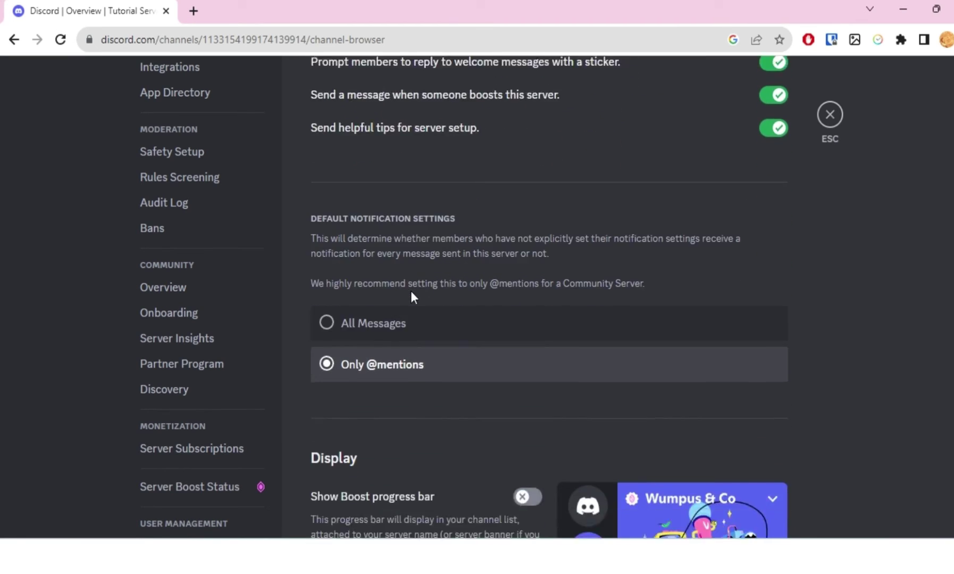
scroll(413, 292, down, 10)
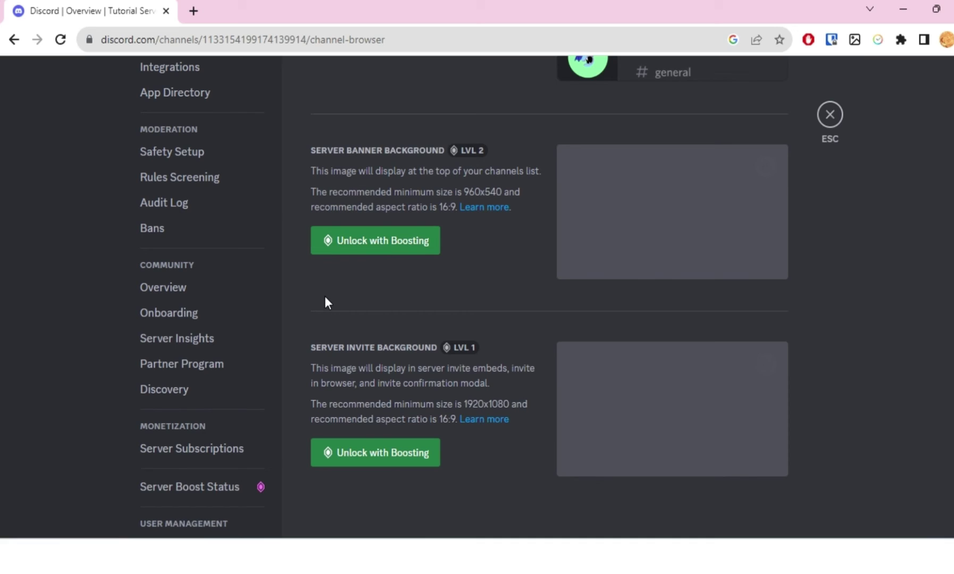
scroll(325, 299, up, 10)
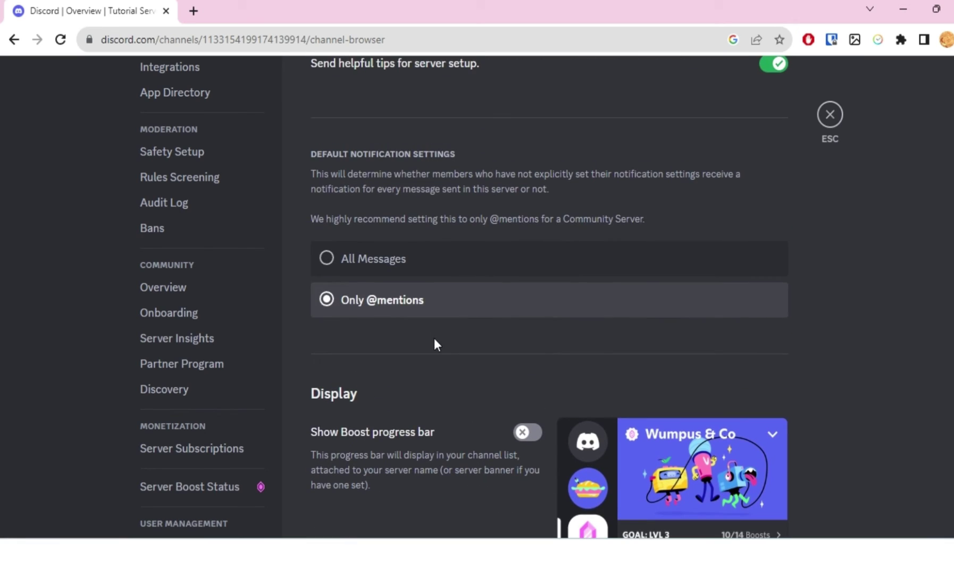
scroll(434, 339, down, 1)
scroll(479, 362, down, 2)
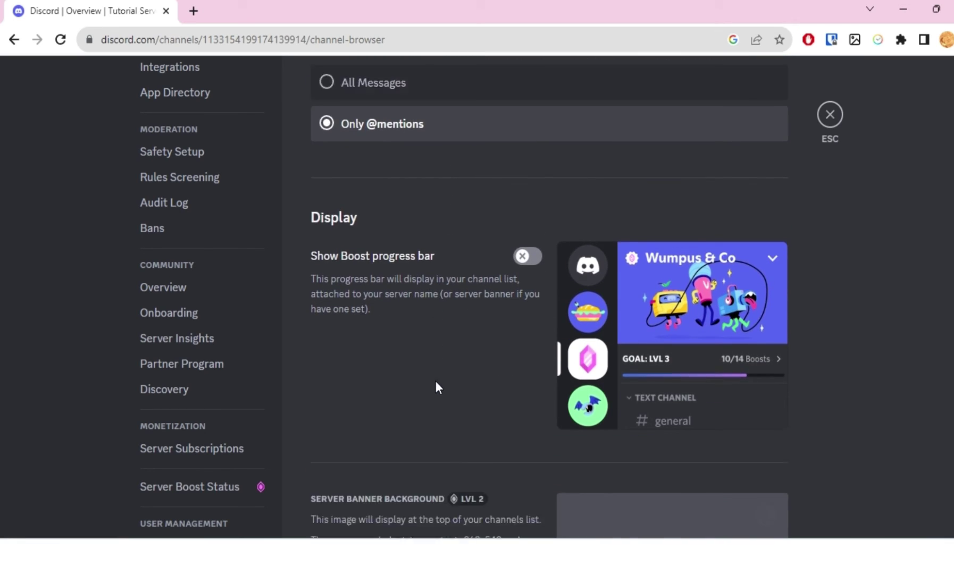
Look through the Community overview channel and language settings, and the Onboarding, Partner Program and Server Insights pages
click(194, 452)
click(187, 288)
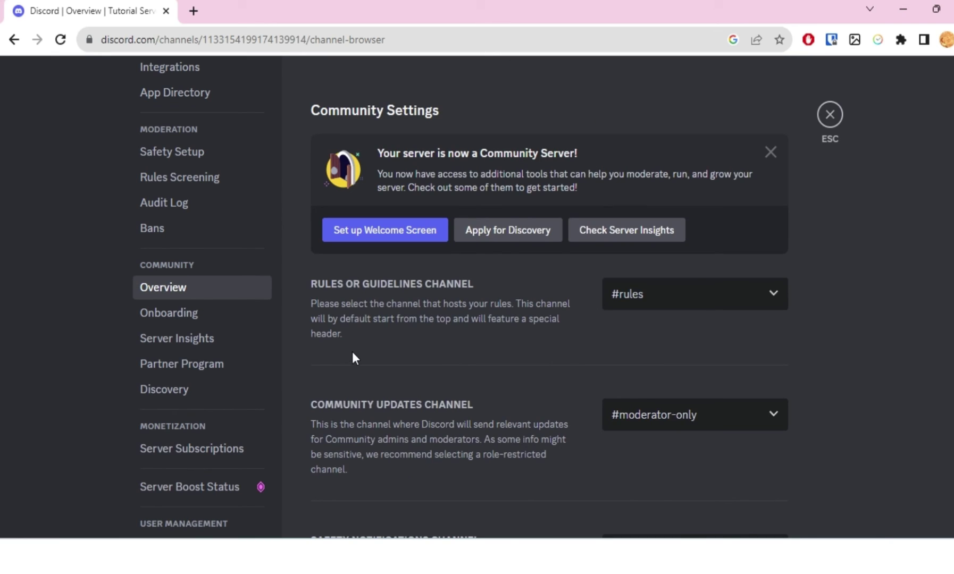
scroll(533, 341, down, 5)
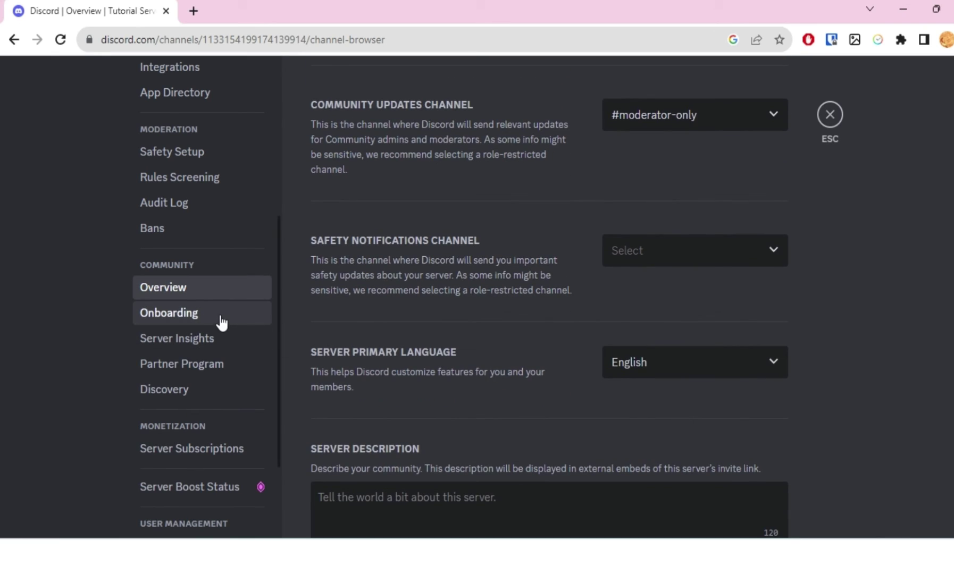
click(221, 317)
click(236, 363)
click(239, 350)
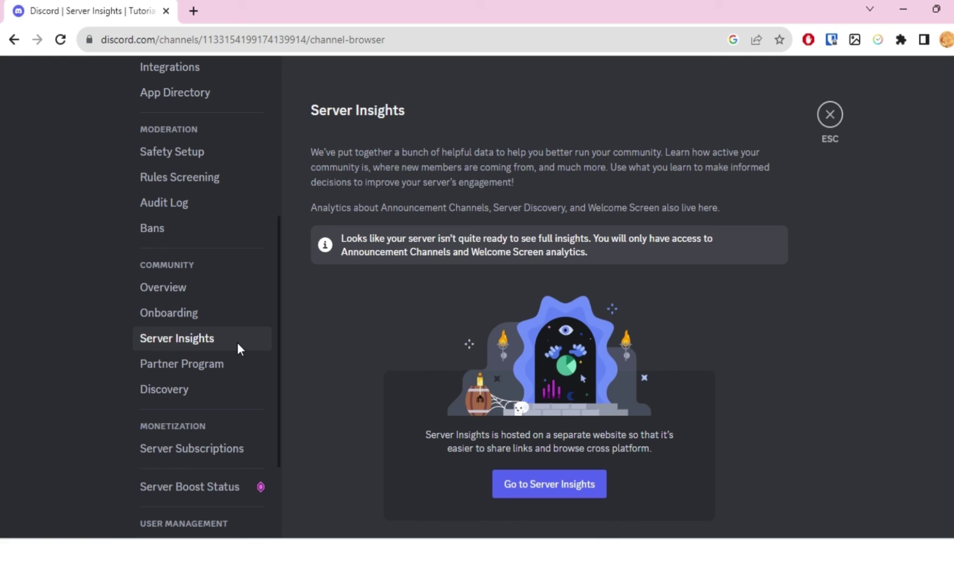
scroll(362, 360, down, 1)
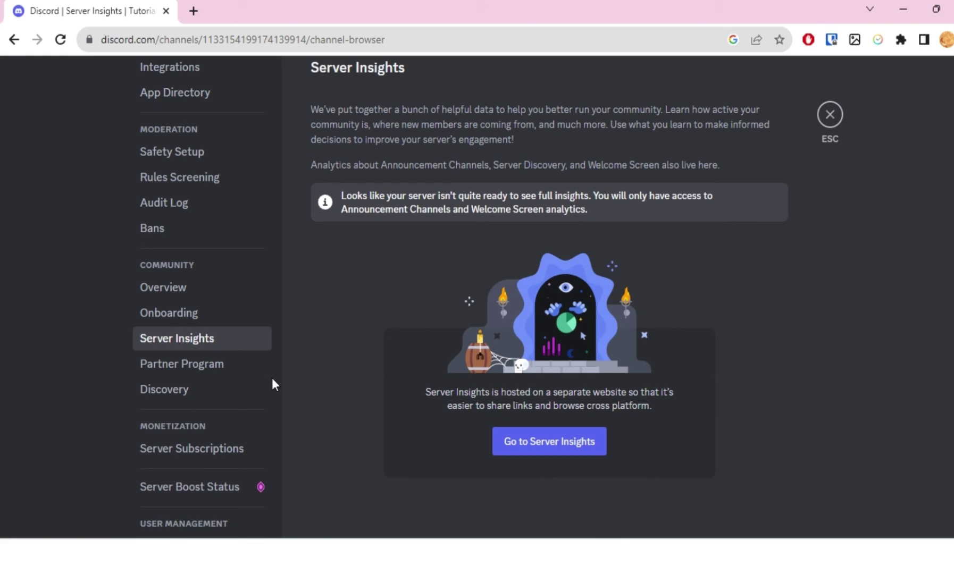